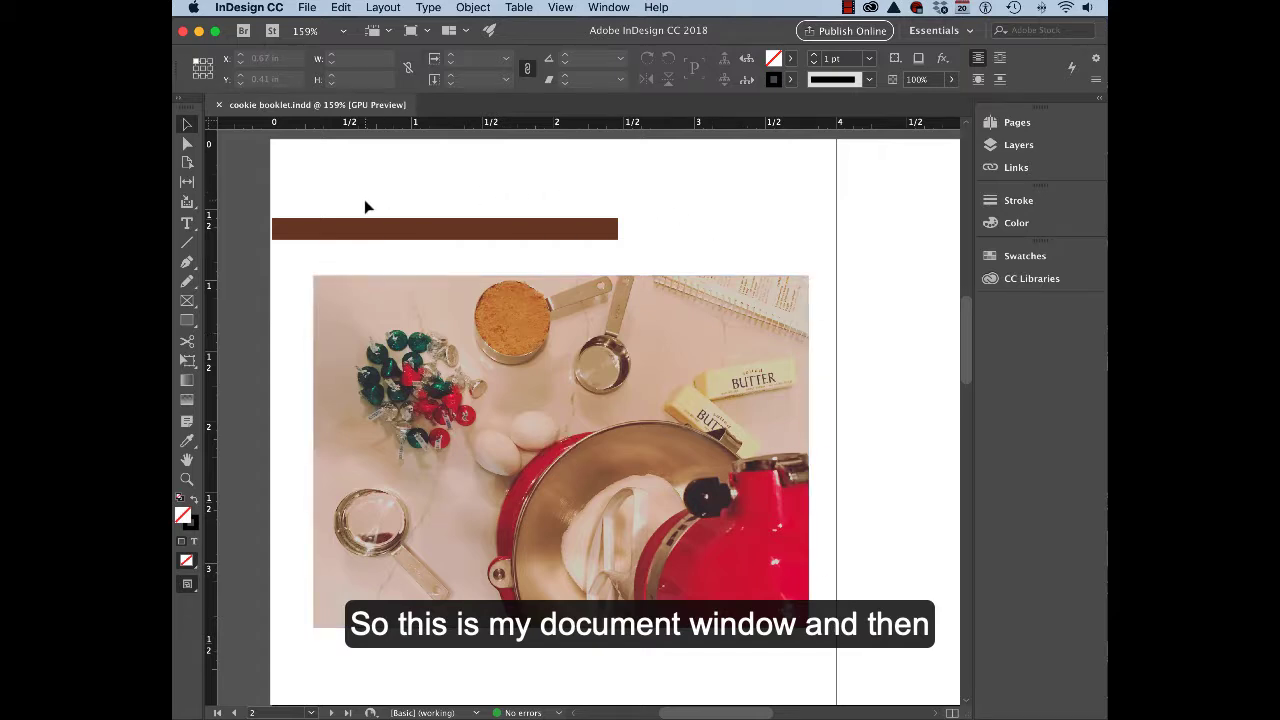
Look over the booklet spread, the File, Edit and Type commands, and the list of available workspaces
{"action": "scroll", "coordinate": [351, 234], "scroll_direction": "left", "scroll_amount": 5}
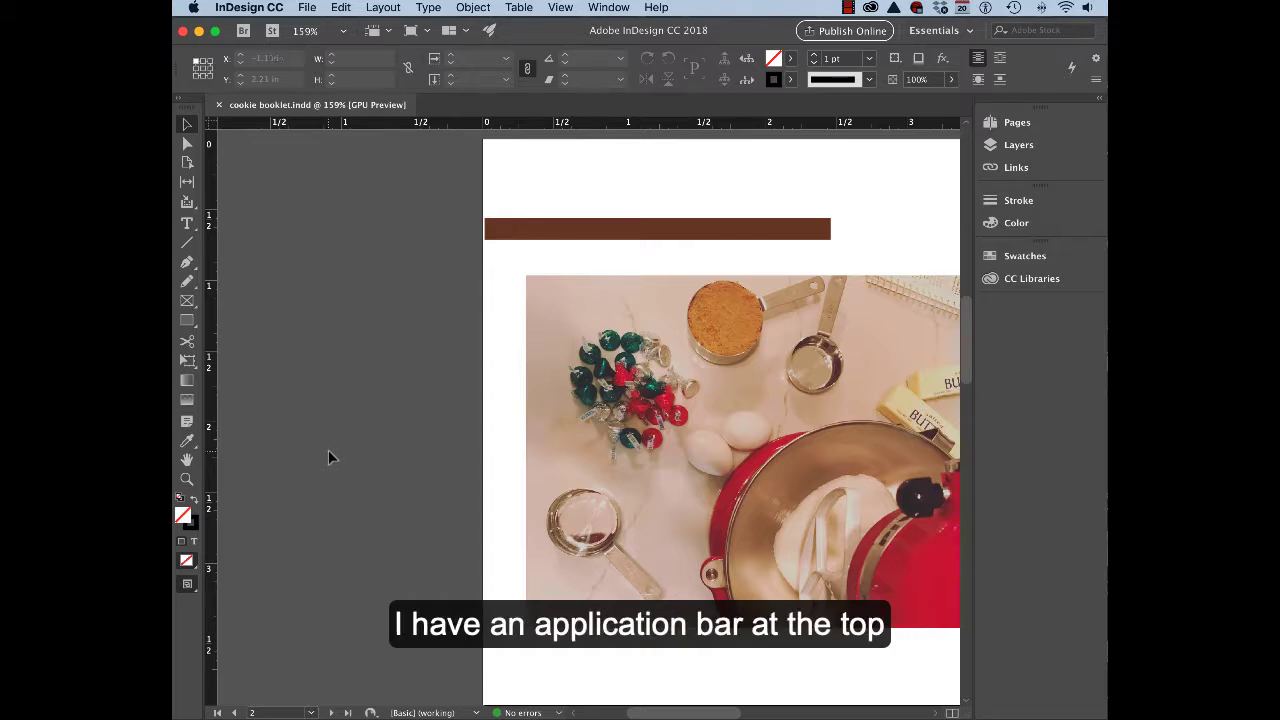
{"action": "scroll", "coordinate": [467, 400], "scroll_direction": "right", "scroll_amount": 7}
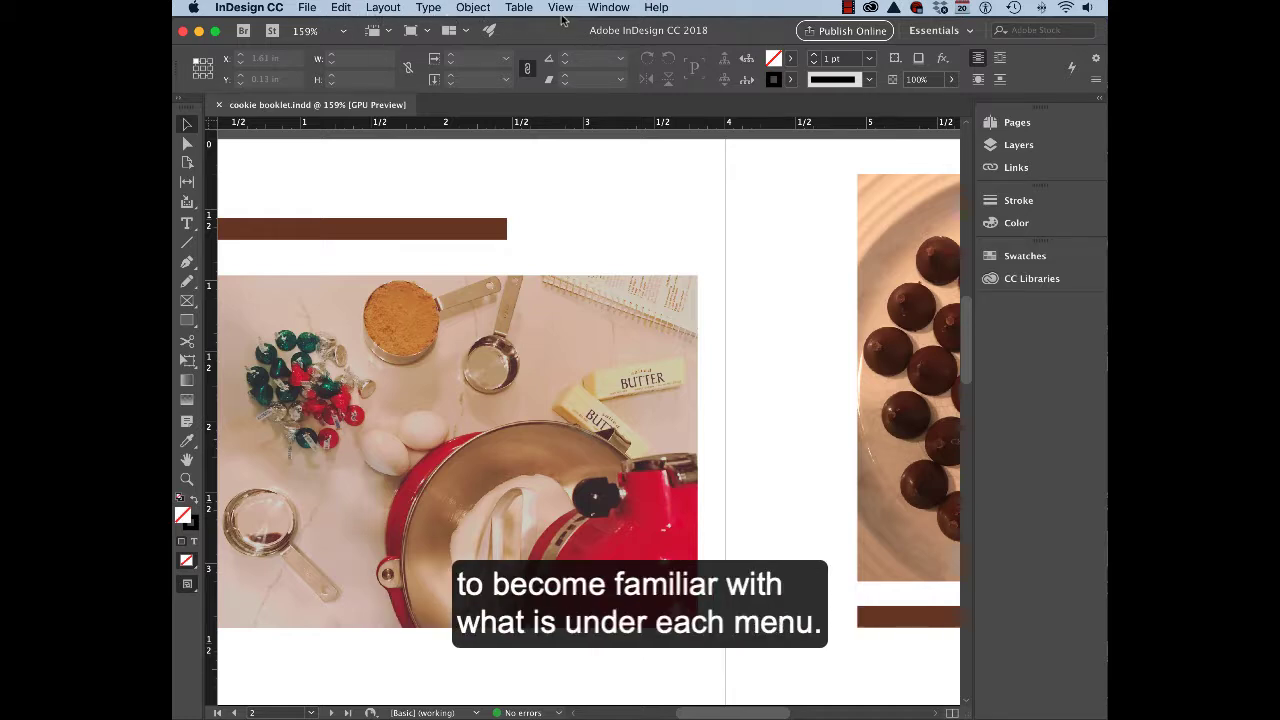
{"action": "left_click", "coordinate": [309, 9]}
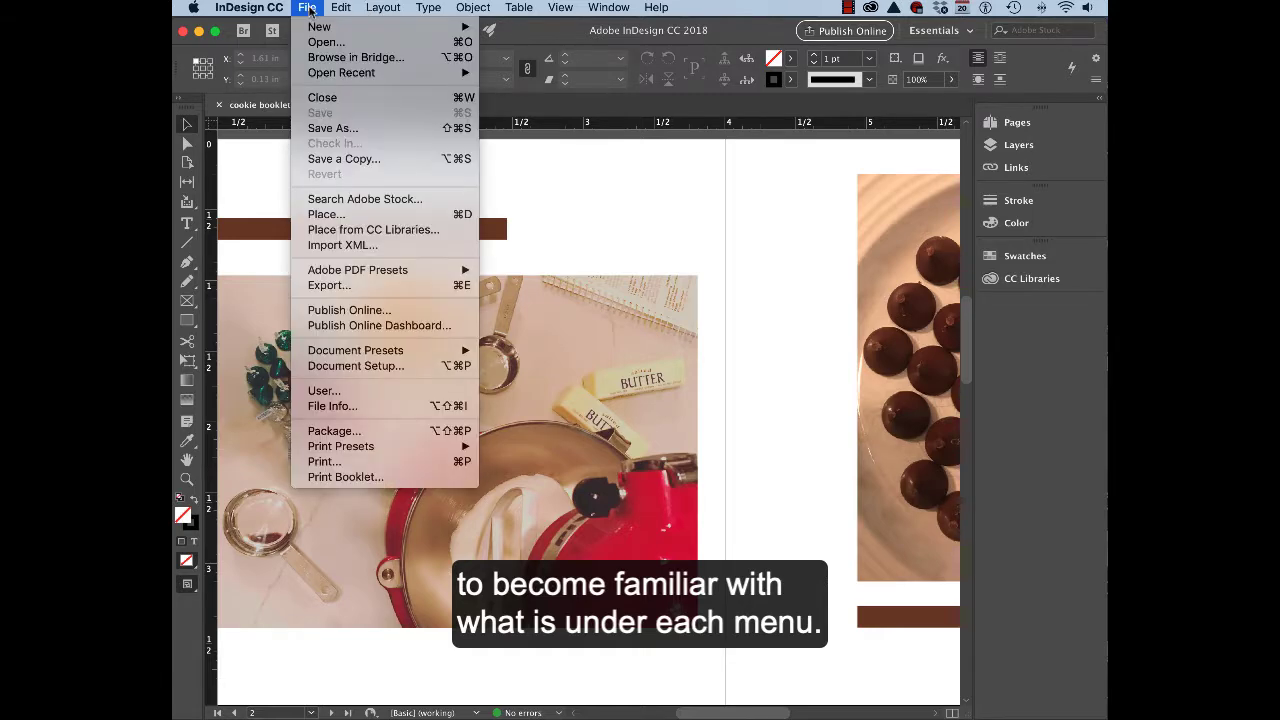
{"action": "mouse_move", "coordinate": [420, 8]}
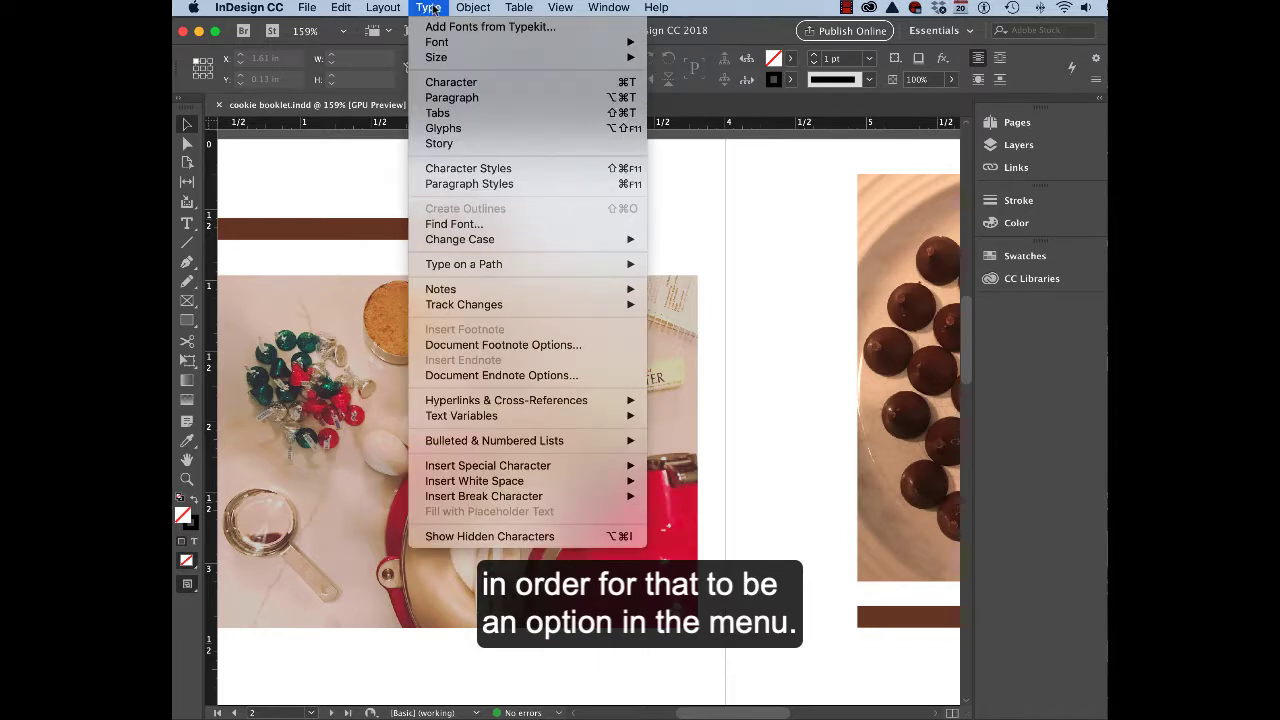
{"action": "mouse_move", "coordinate": [345, 12]}
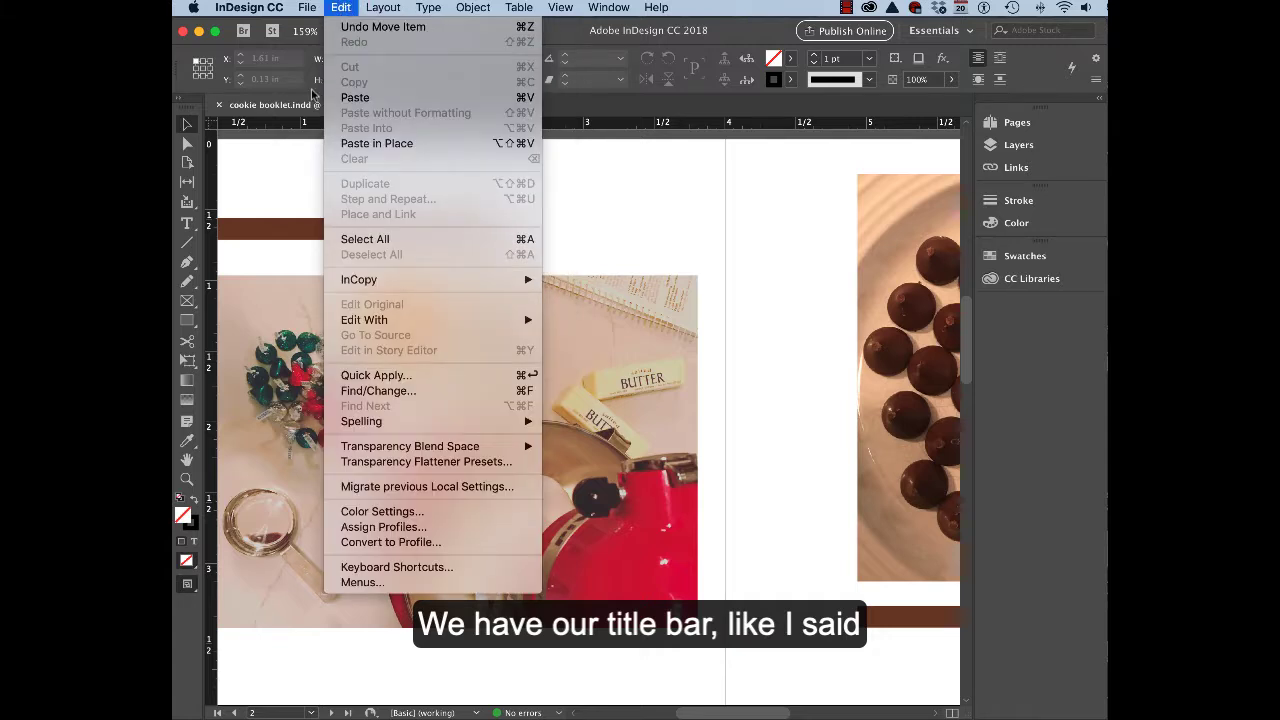
{"action": "left_click", "coordinate": [297, 157]}
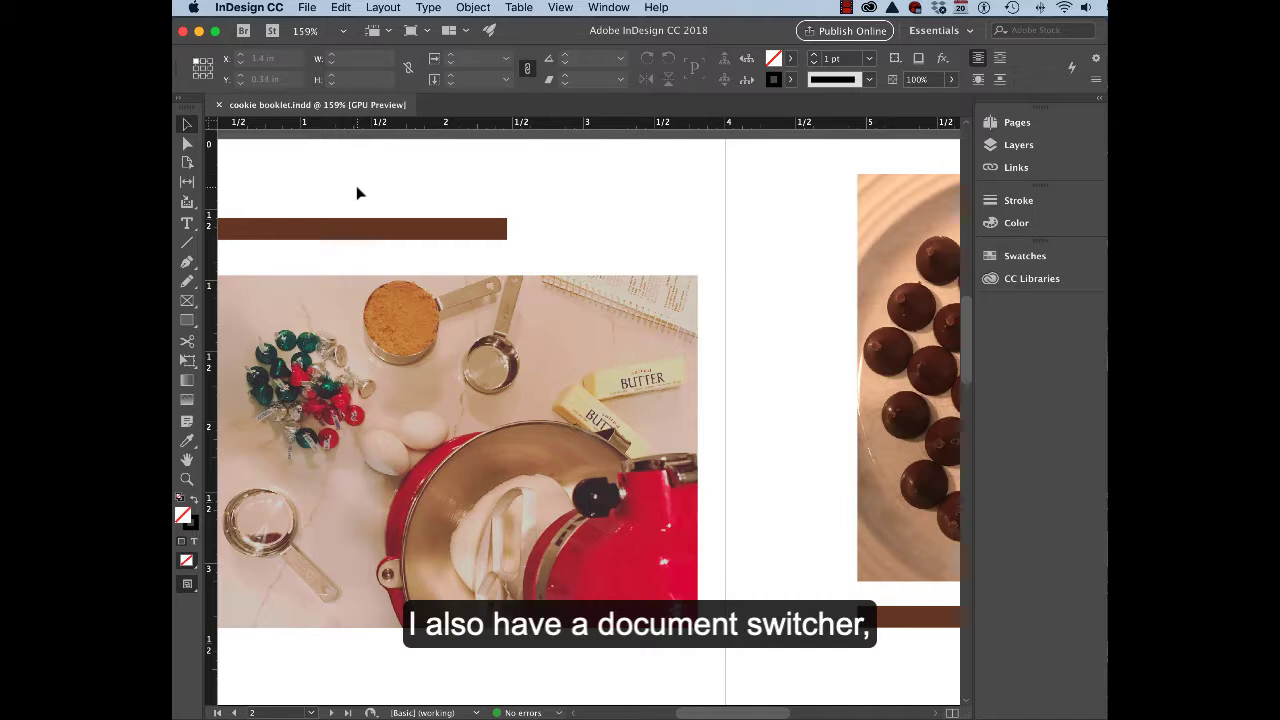
{"action": "scroll", "coordinate": [357, 191], "scroll_direction": "left", "scroll_amount": 2}
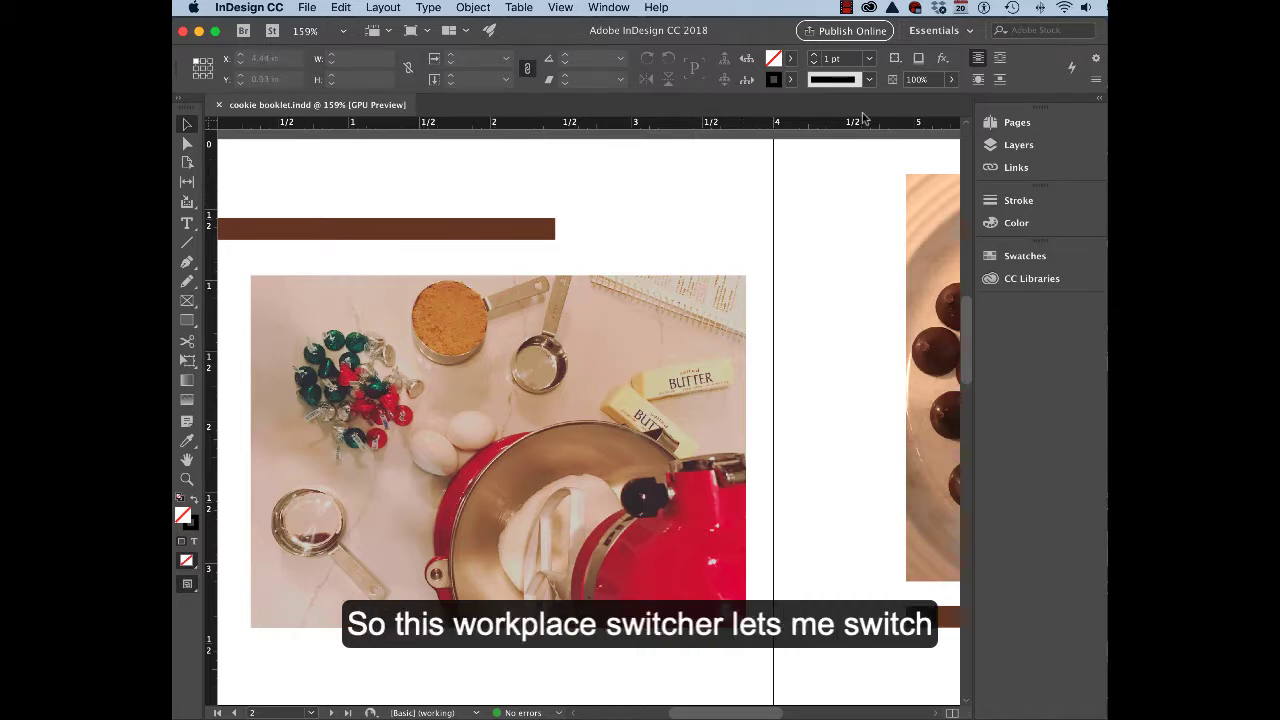
{"action": "left_click", "coordinate": [966, 33]}
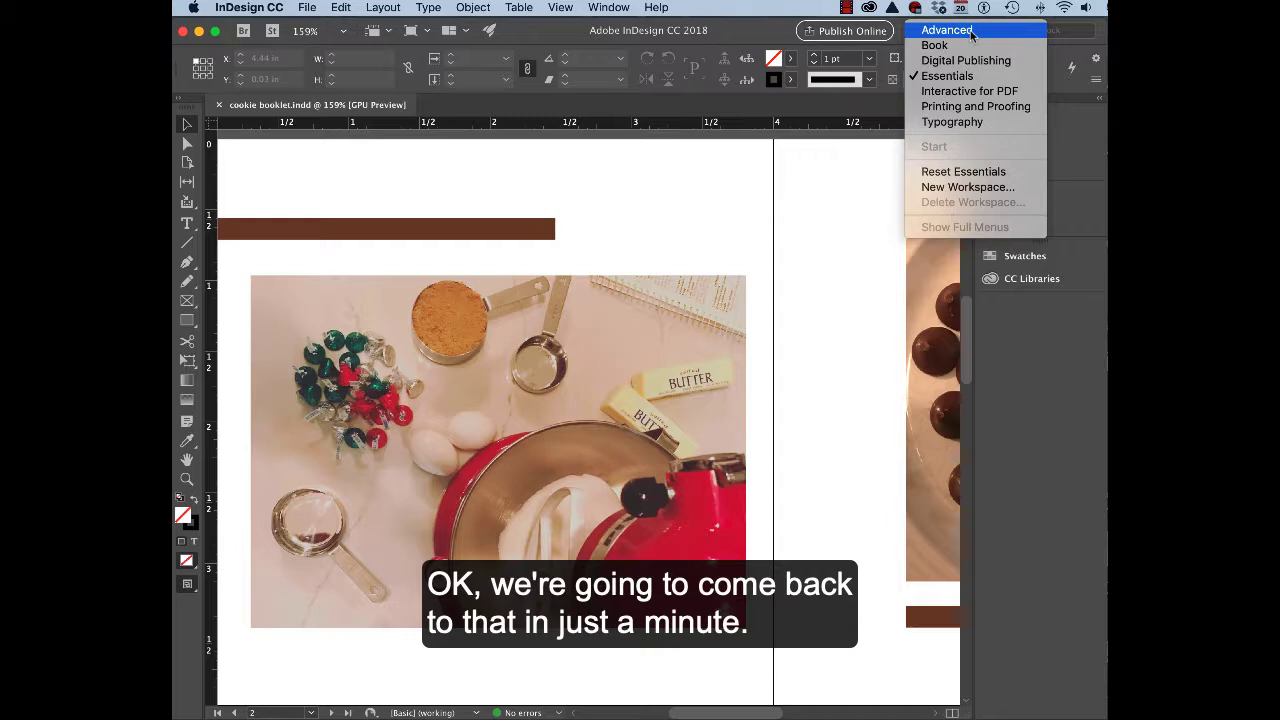
{"action": "left_click", "coordinate": [872, 217]}
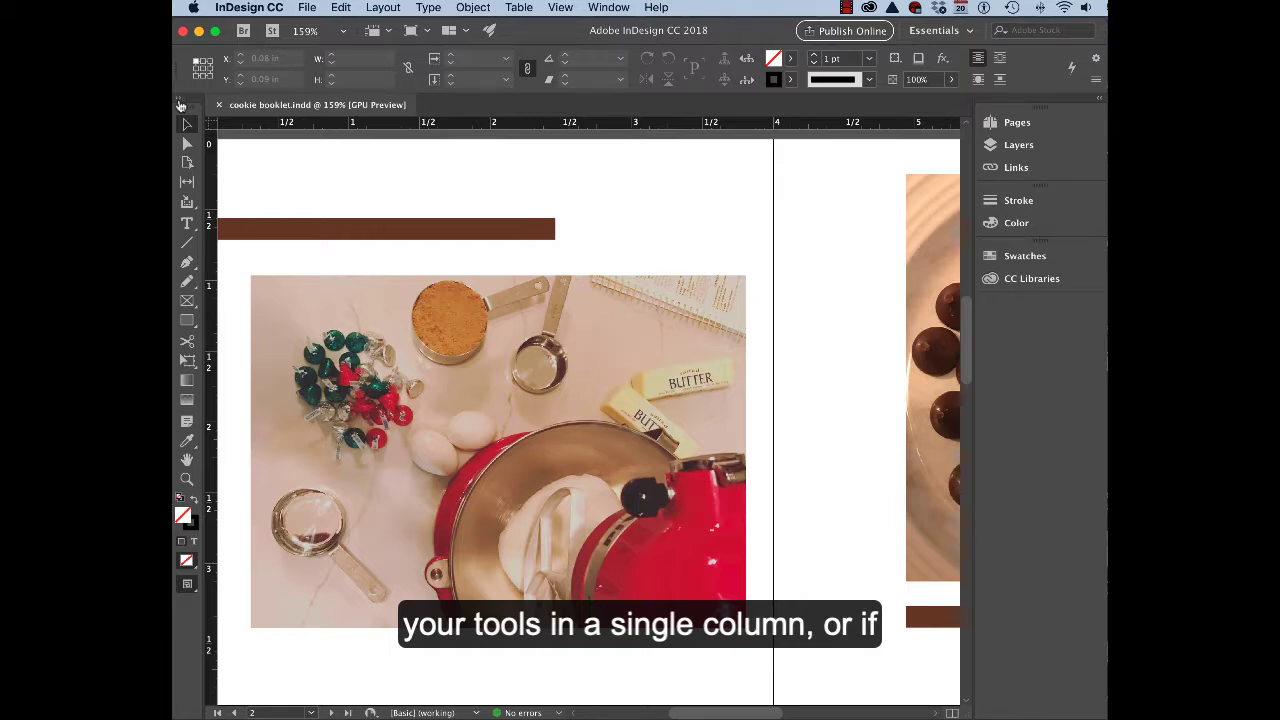
Arrange the tools in two columns and look over the available workspaces
{"action": "left_click", "coordinate": [180, 104]}
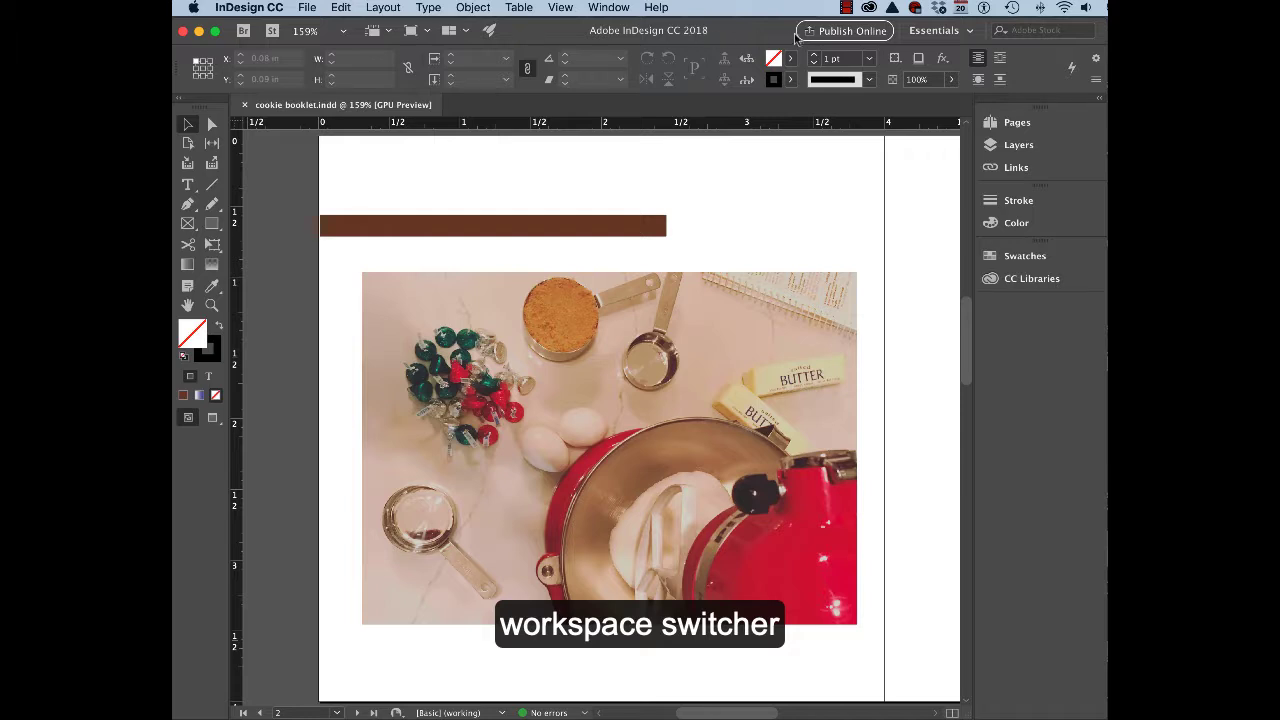
{"action": "left_click", "coordinate": [968, 32]}
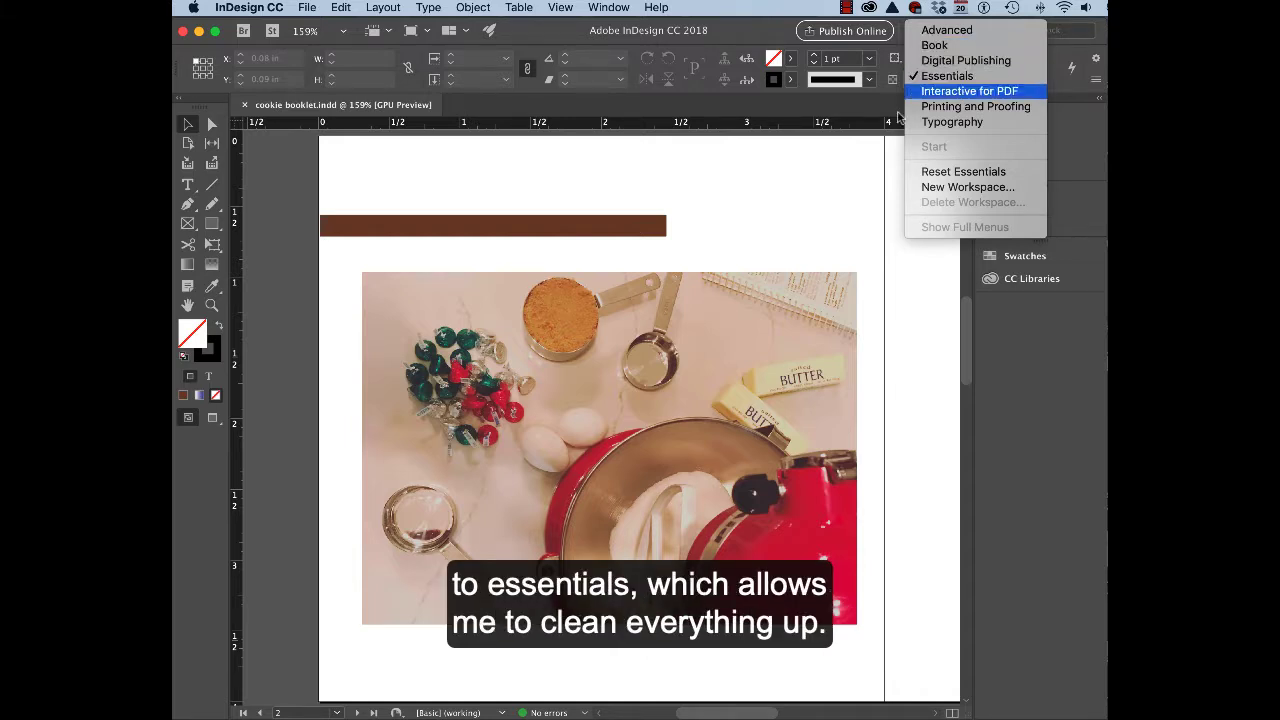
{"action": "left_click", "coordinate": [917, 179]}
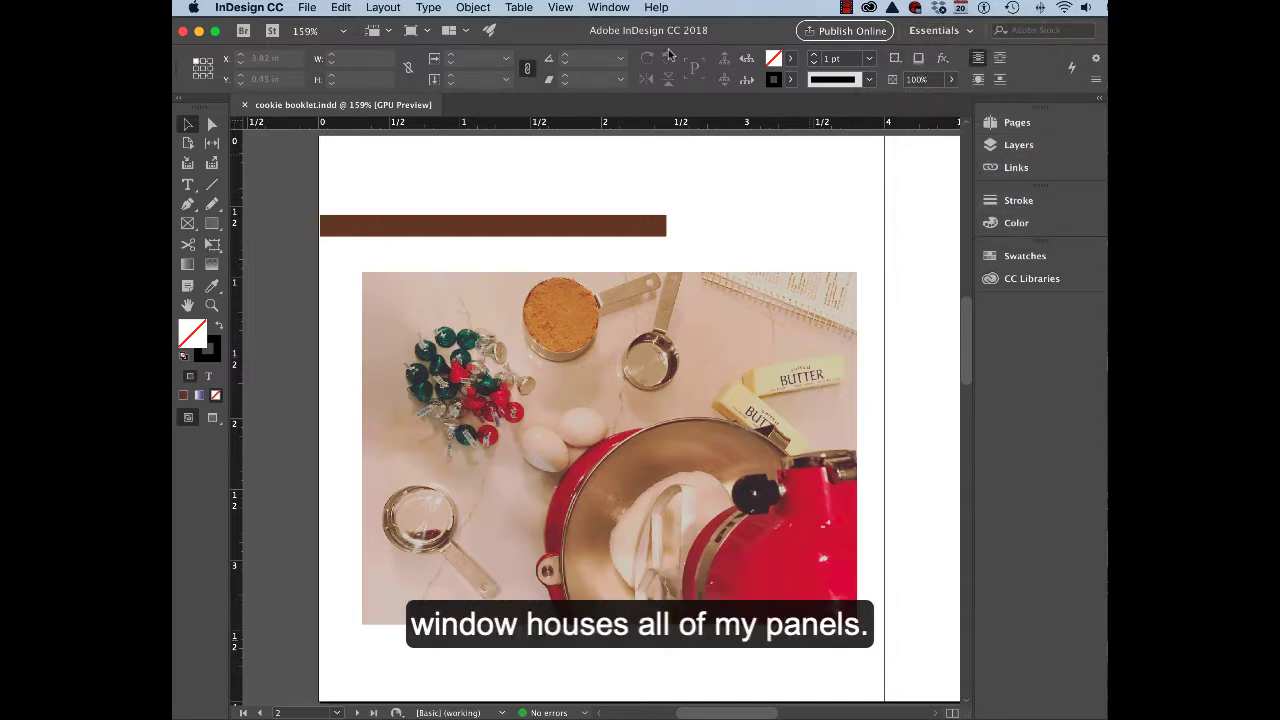
Examine which panels can be shown, including the styles panels, and the other route to the workspace options
{"action": "left_click", "coordinate": [609, 8]}
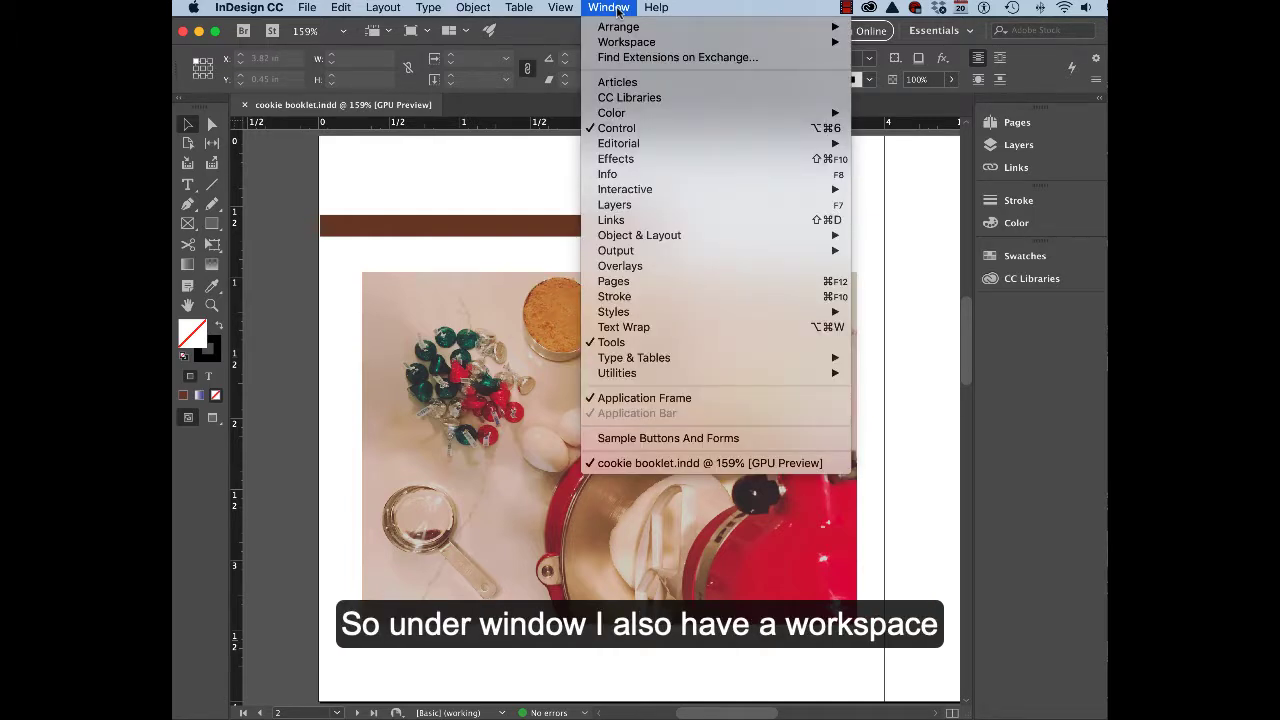
{"action": "mouse_move", "coordinate": [664, 44]}
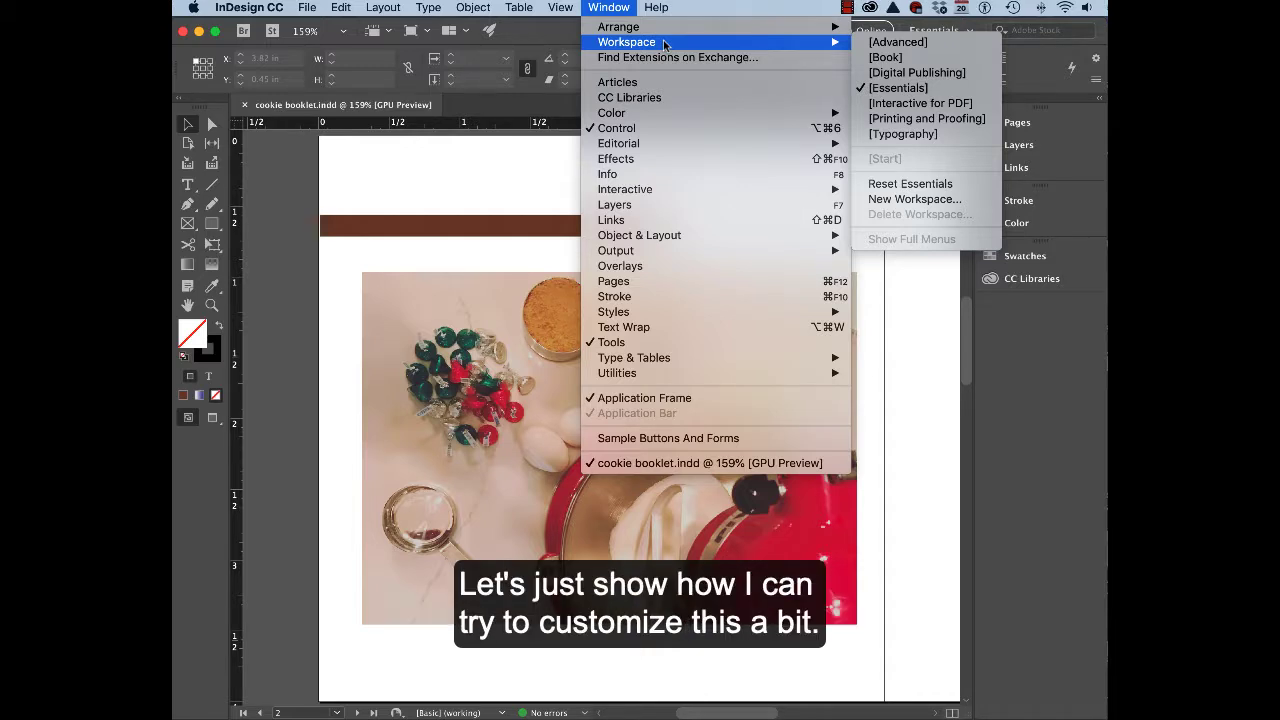
{"action": "left_click", "coordinate": [573, 150]}
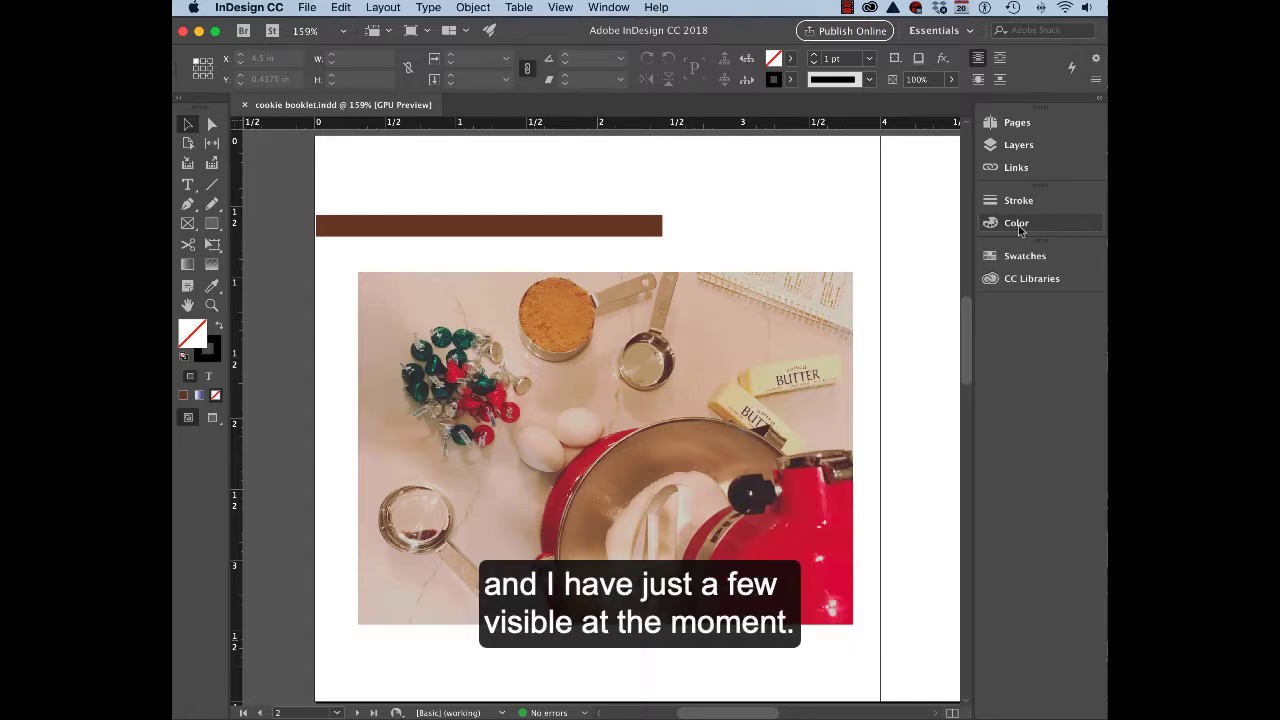
{"action": "left_click", "coordinate": [619, 10]}
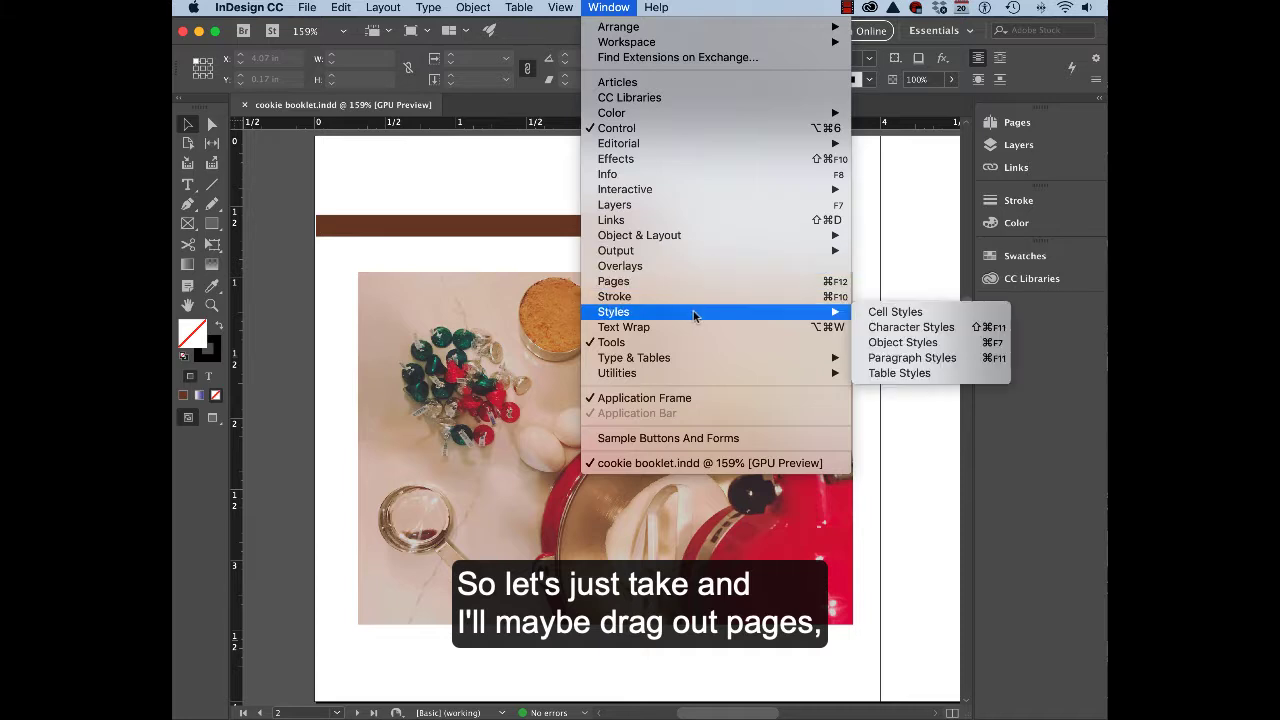
{"action": "mouse_move", "coordinate": [700, 250]}
{"action": "left_click", "coordinate": [878, 204]}
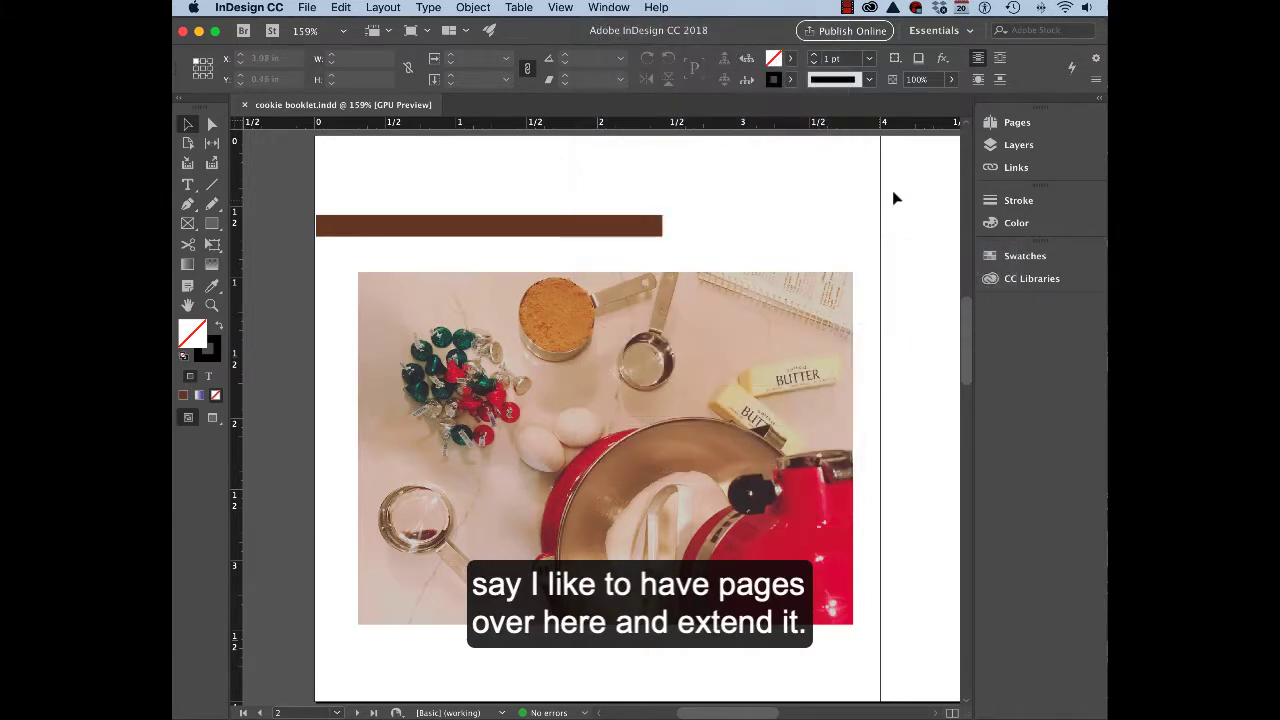
Float the Pages panel beside the tools, collapse the leftover Links panel, and lengthen Pages until all page thumbnails show
{"action": "left_click", "coordinate": [1000, 123]}
{"action": "left_click_drag", "start_coordinate": [803, 118], "coordinate": [760, 164]}
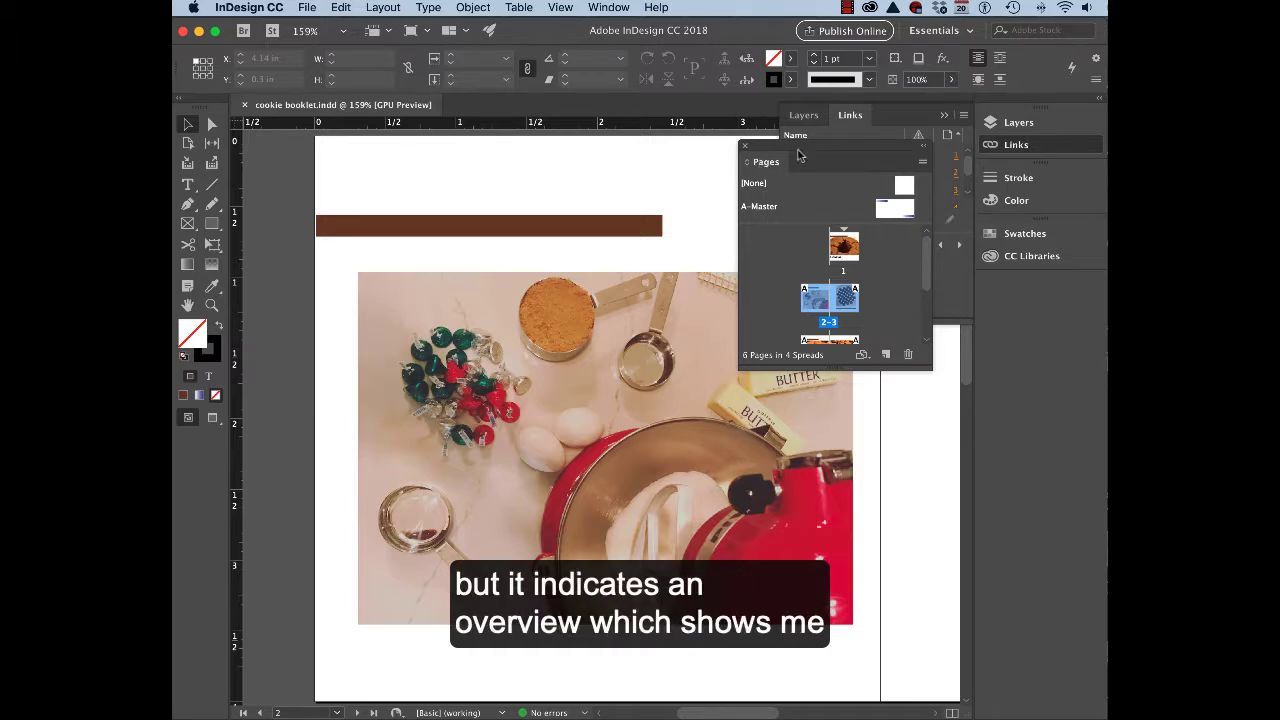
{"action": "left_click", "coordinate": [944, 116]}
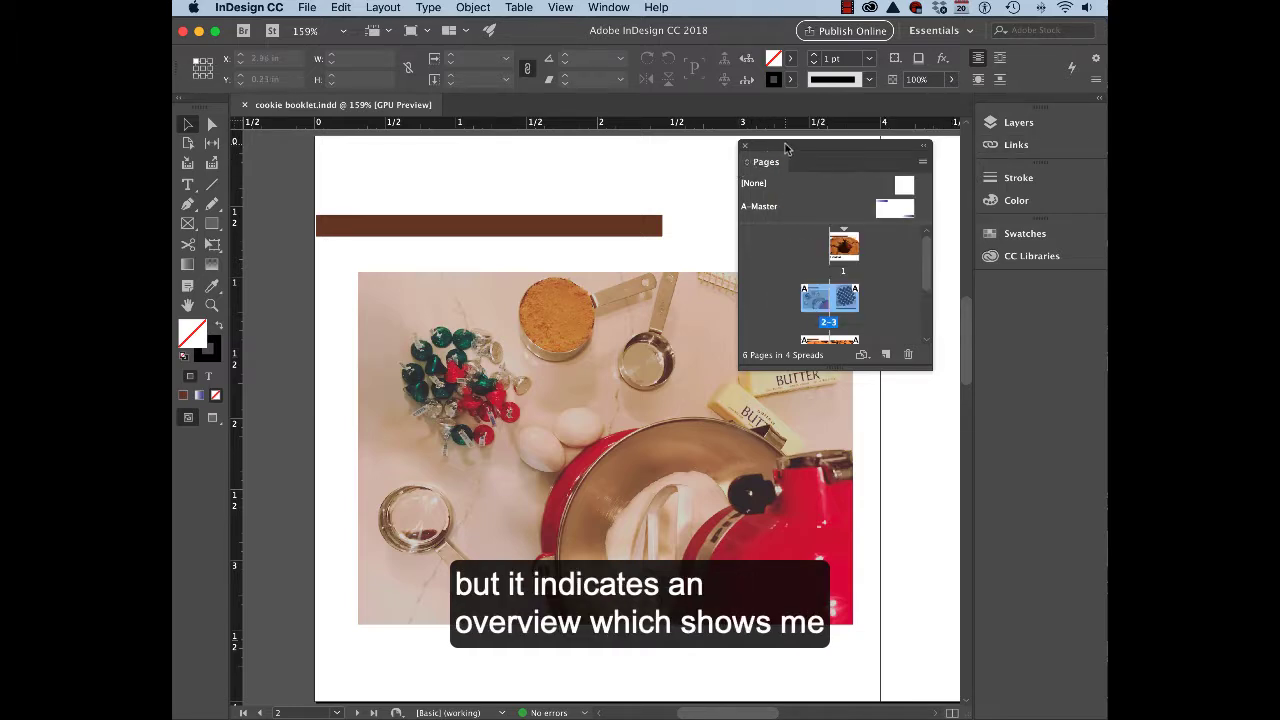
{"action": "left_click_drag", "start_coordinate": [785, 147], "coordinate": [293, 140]}
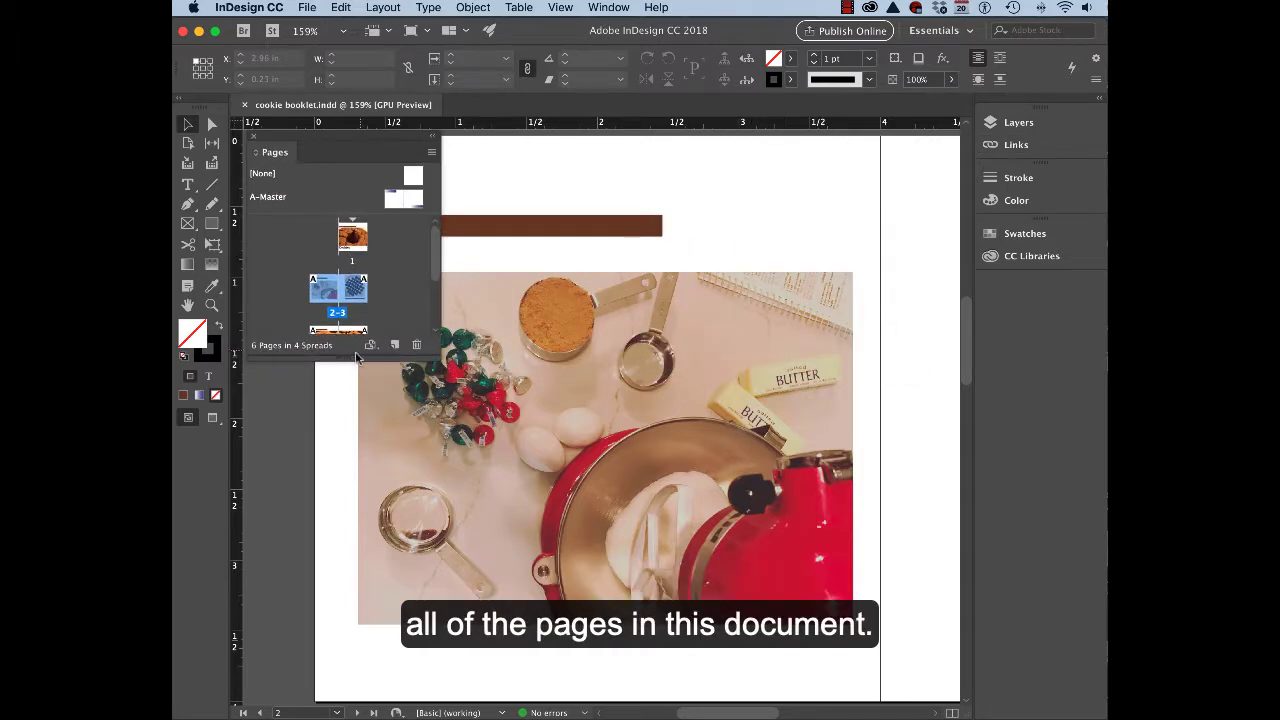
{"action": "left_click_drag", "start_coordinate": [359, 357], "coordinate": [363, 505]}
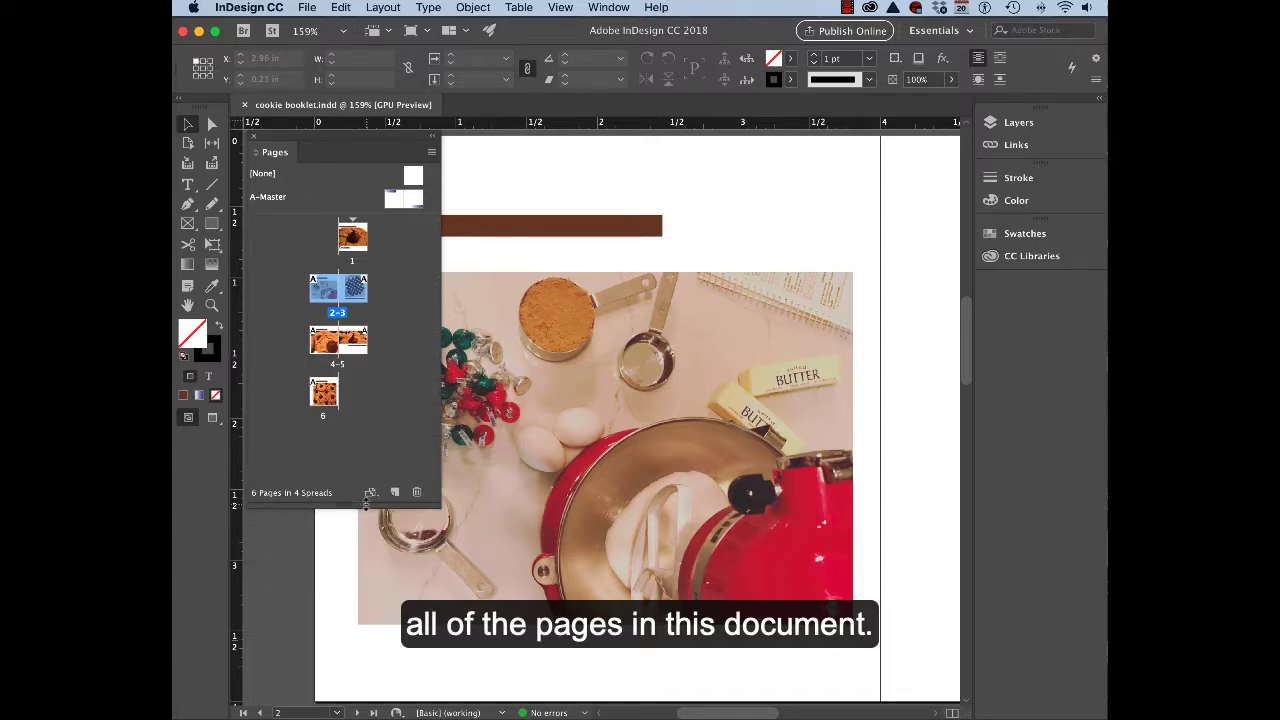
Float the Stroke and Color panels over the document and dock them together with Stroke above Color
{"action": "left_click", "coordinate": [1012, 178]}
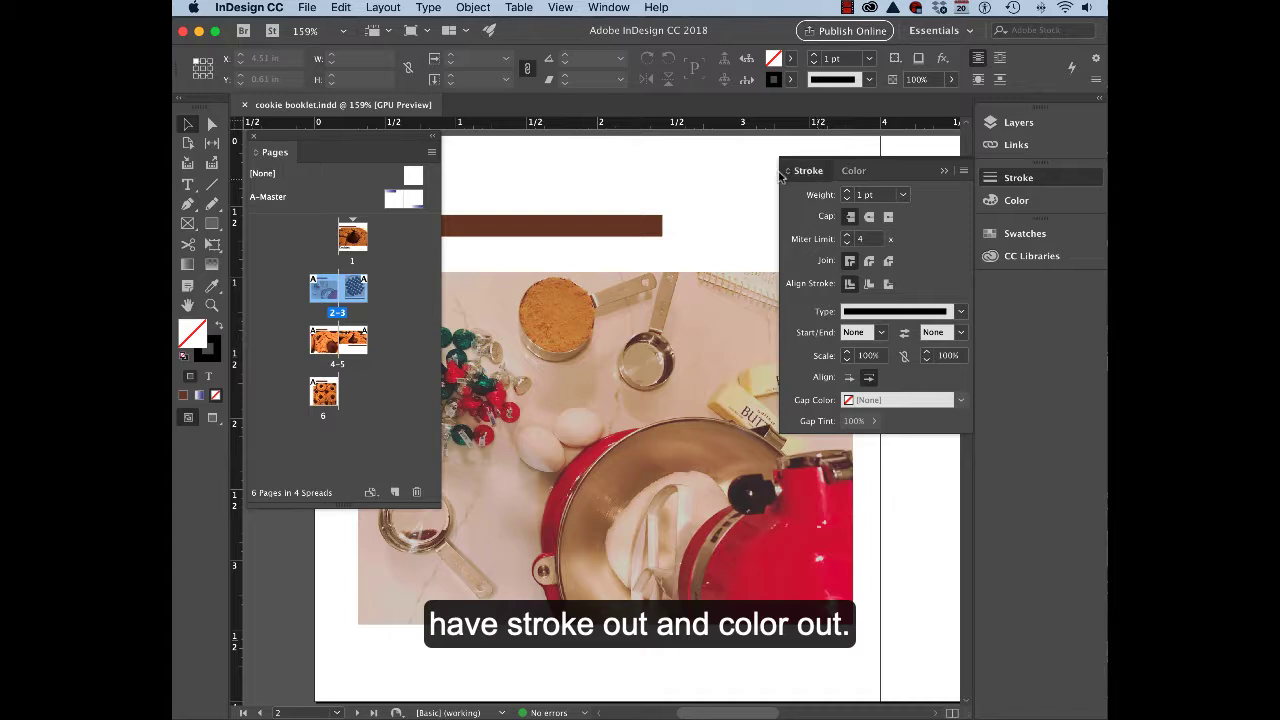
{"action": "mouse_move", "coordinate": [808, 171]}
{"action": "left_mouse_down"}
{"action": "mouse_move", "coordinate": [770, 175]}
{"action": "mouse_move", "coordinate": [810, 335]}
{"action": "mouse_move", "coordinate": [740, 500]}
{"action": "mouse_move", "coordinate": [787, 460]}
{"action": "mouse_move", "coordinate": [771, 455]}
{"action": "left_mouse_up"}
{"action": "left_click", "coordinate": [960, 190]}
{"action": "left_click_drag", "start_coordinate": [773, 438], "coordinate": [779, 450]}
{"action": "left_click_drag", "start_coordinate": [835, 161], "coordinate": [841, 166]}
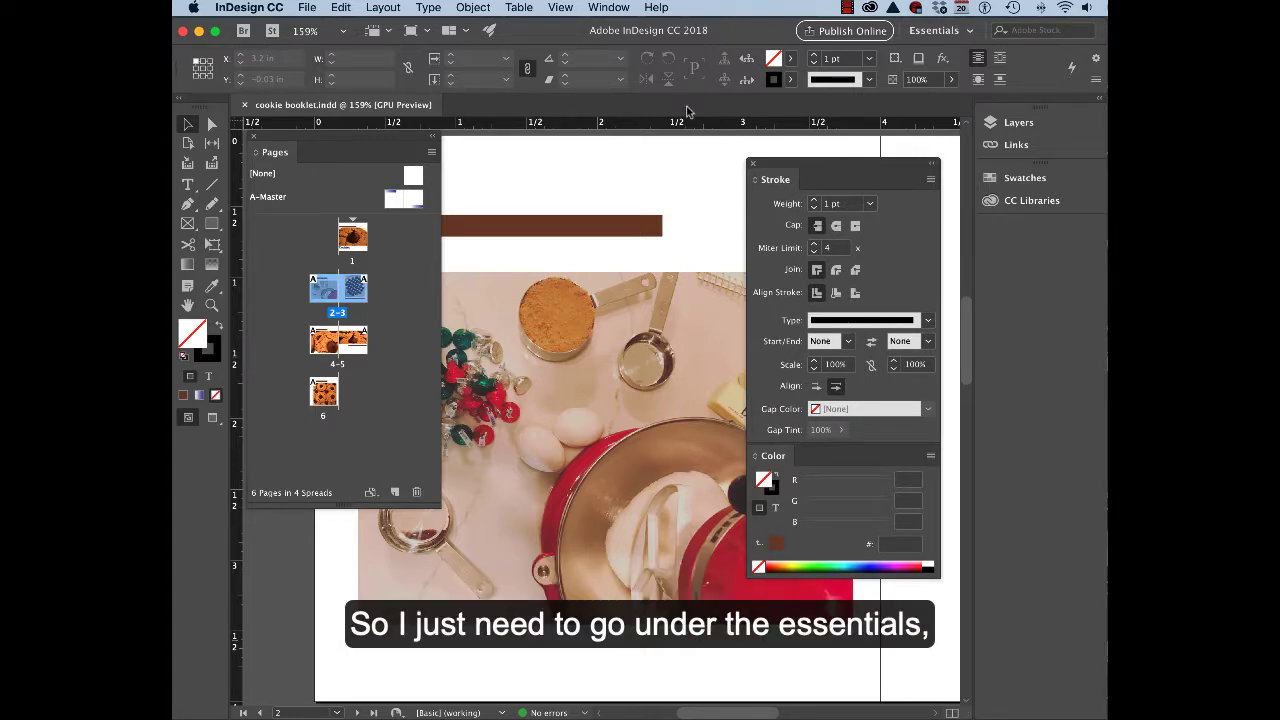
Save the current panel layout as a new workspace named Class Example, capturing panel locations and menu customization
{"action": "left_click", "coordinate": [610, 7]}
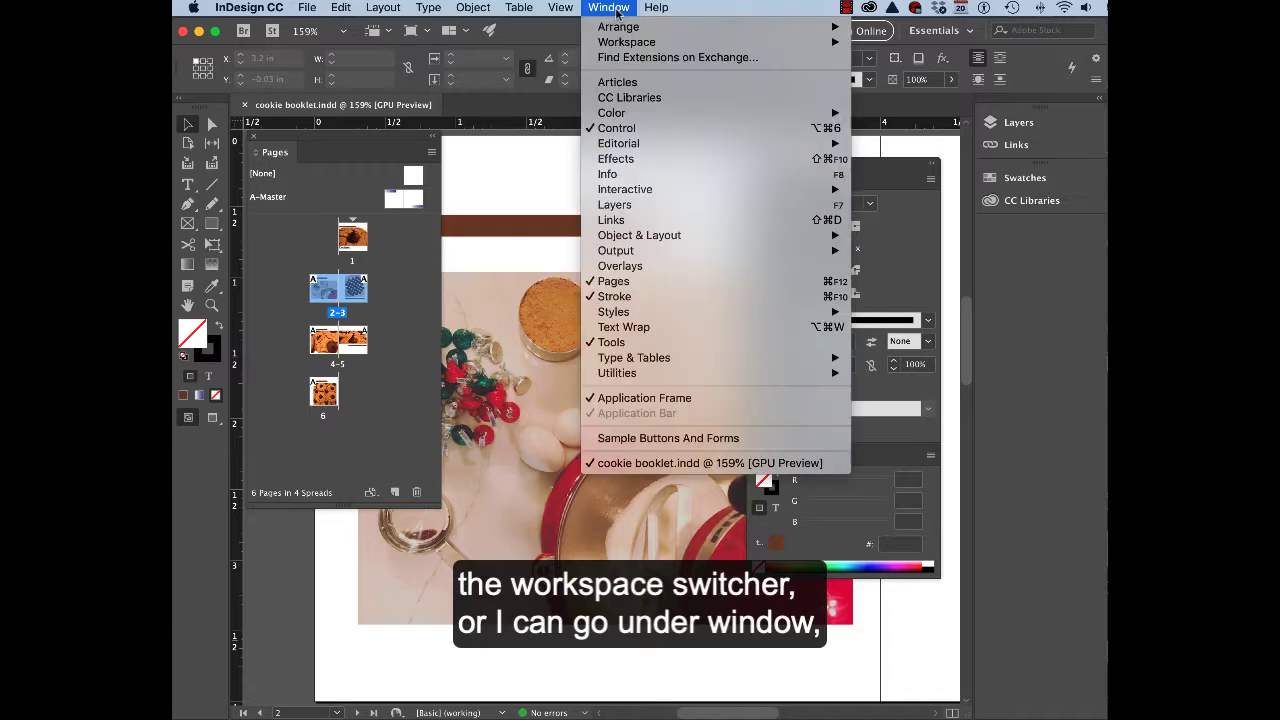
{"action": "mouse_move", "coordinate": [739, 42]}
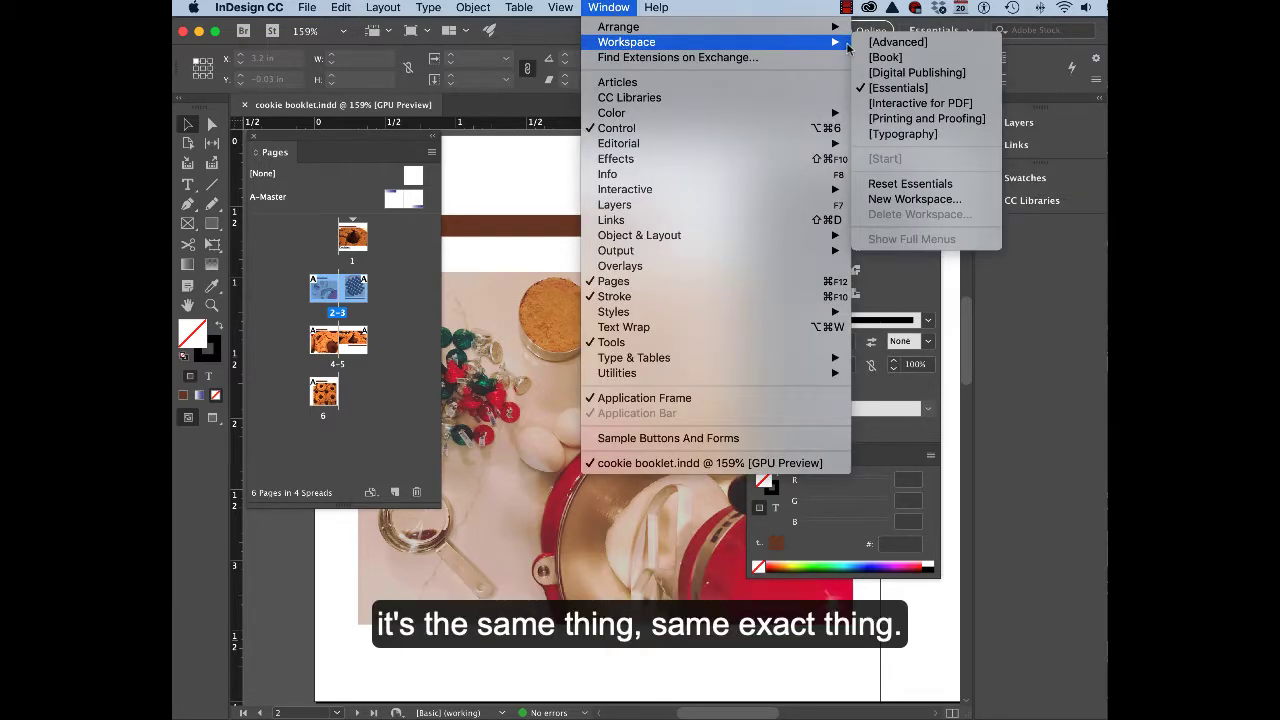
{"action": "left_click", "coordinate": [886, 198]}
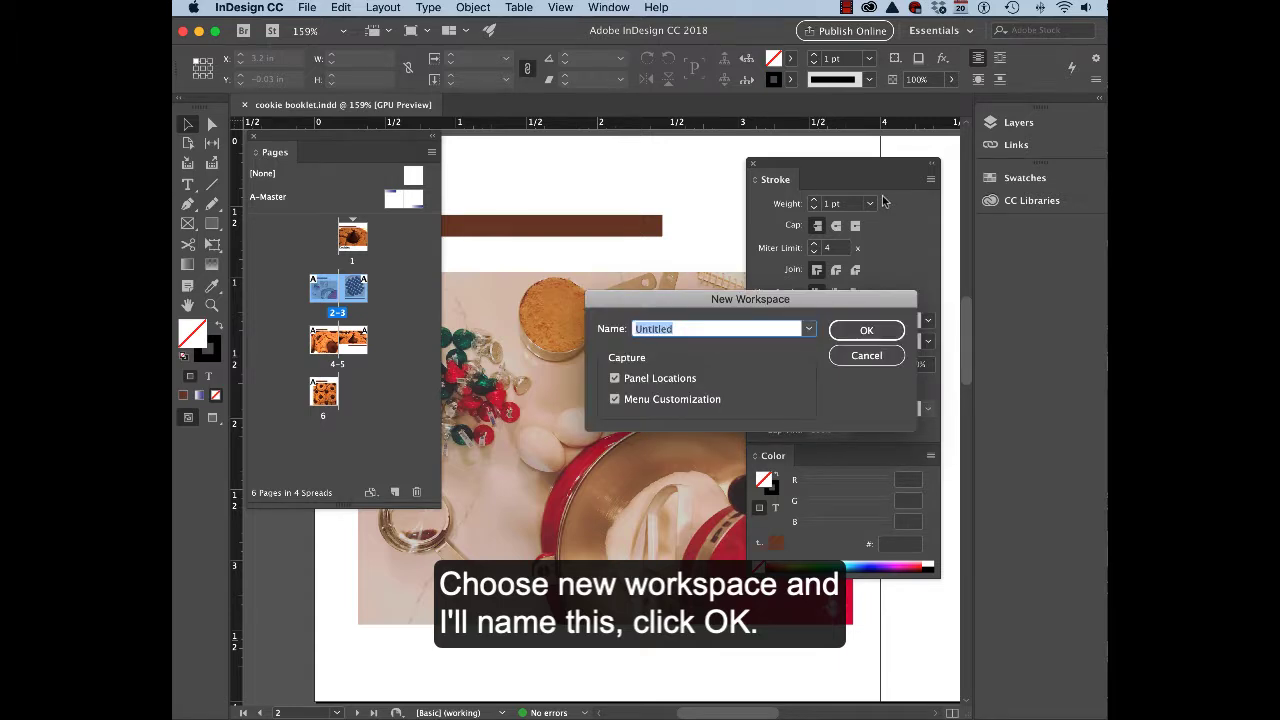
{"action": "type", "text": "Class Example"}
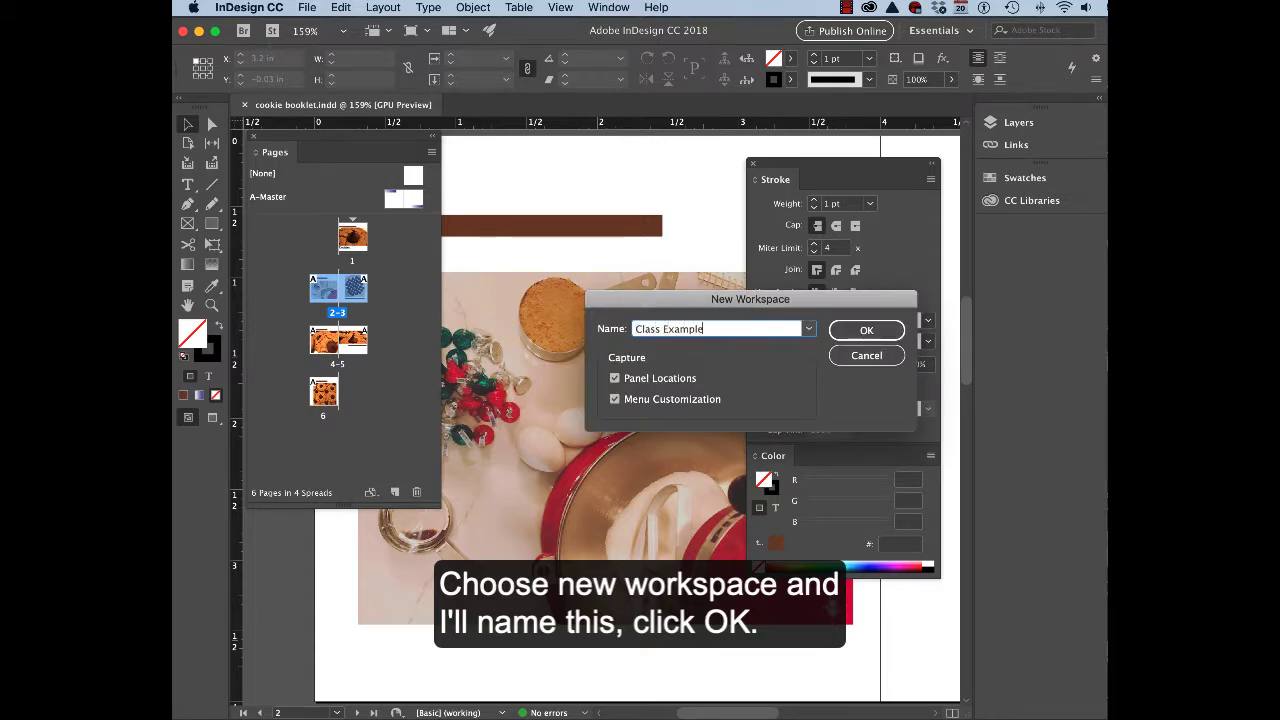
{"action": "left_click", "coordinate": [884, 330]}
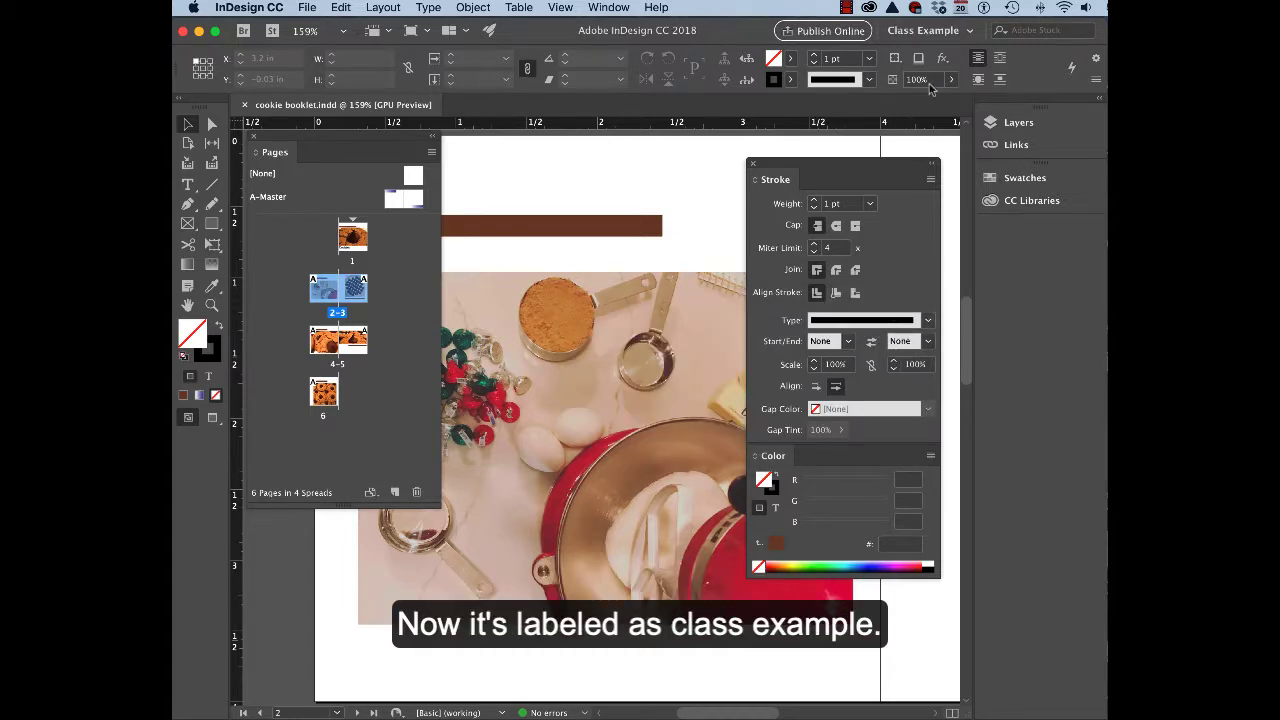
Switch to the Essentials workspace, reset it to its default layout and collapse the CC Libraries panel
{"action": "left_click", "coordinate": [952, 34]}
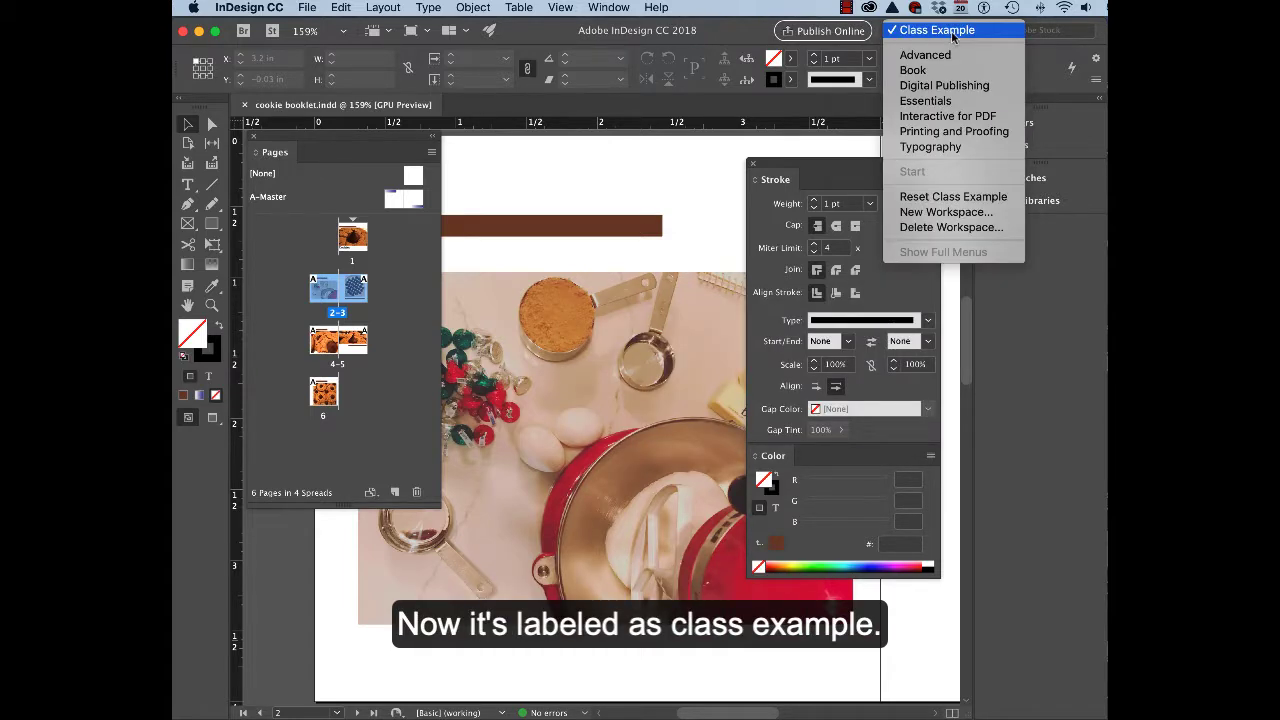
{"action": "left_click", "coordinate": [947, 102]}
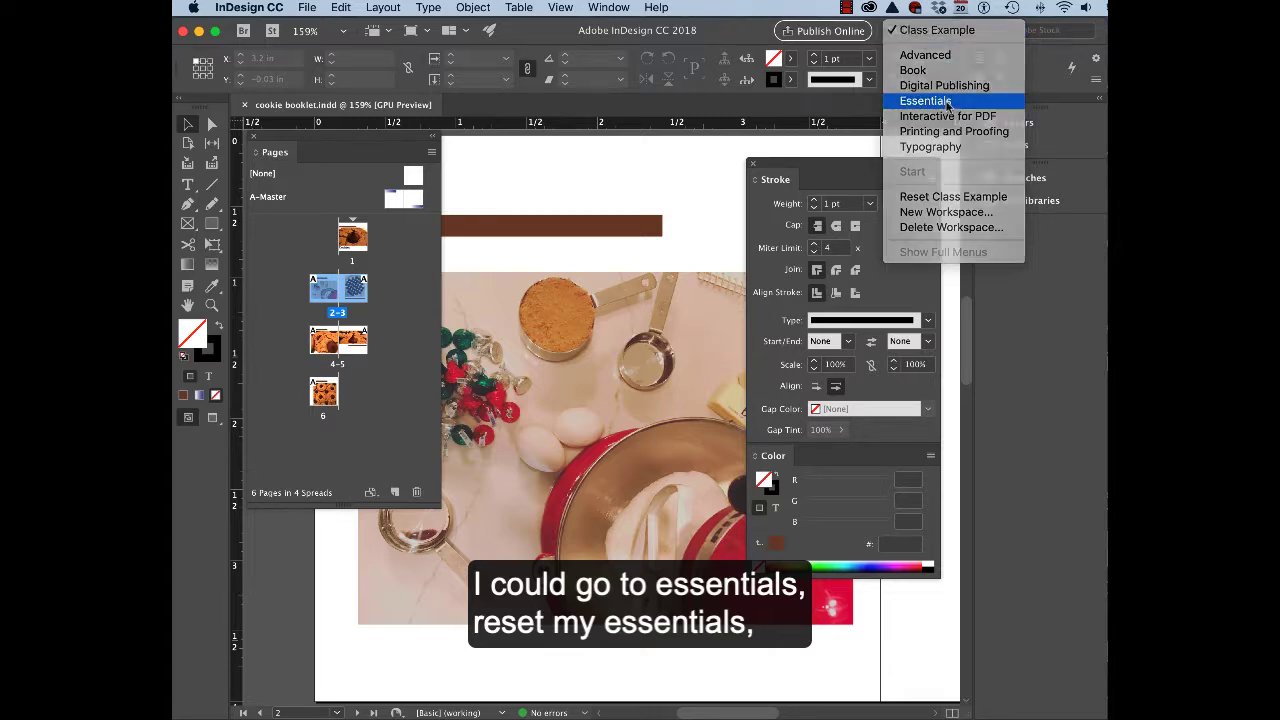
{"action": "left_click", "coordinate": [950, 32]}
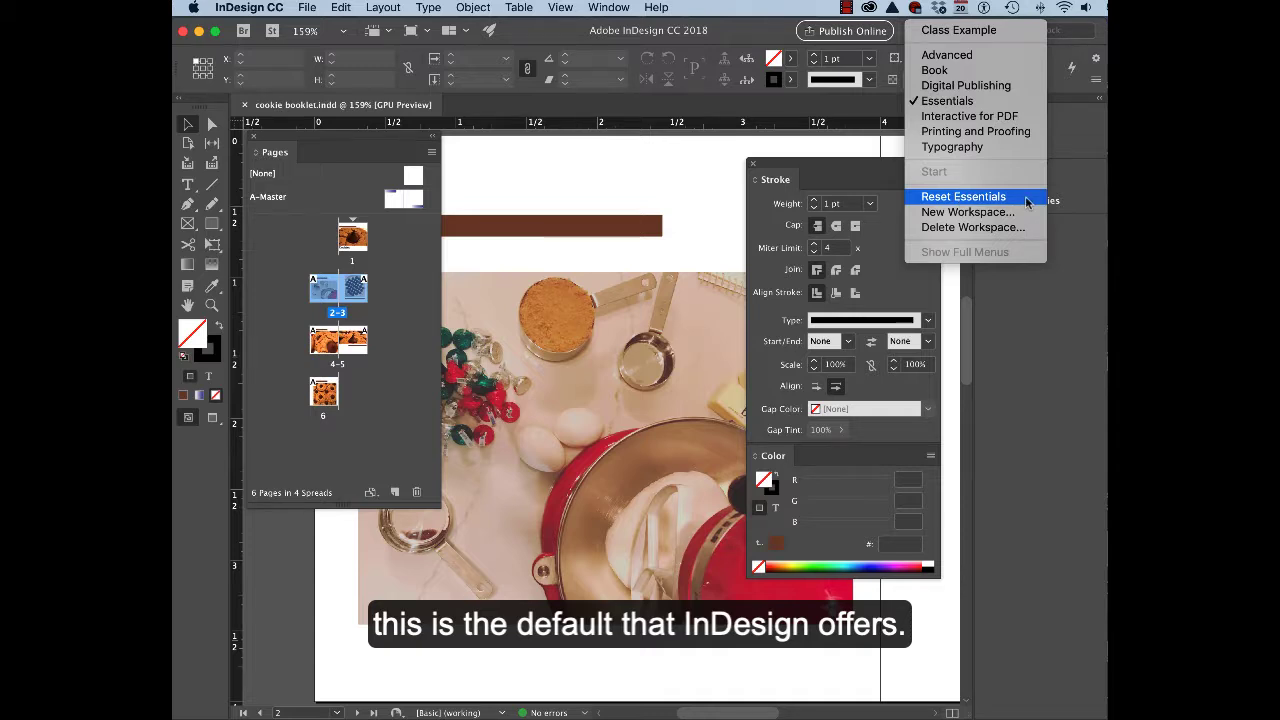
{"action": "left_click", "coordinate": [1027, 203]}
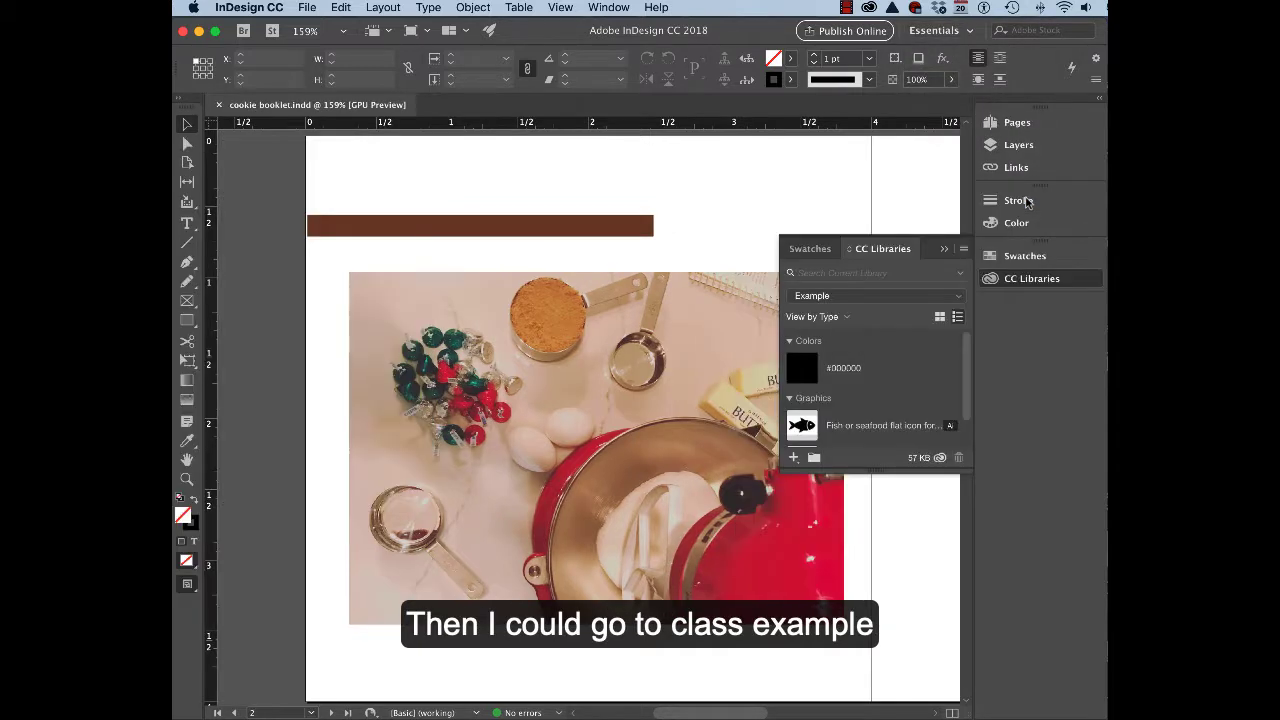
{"action": "left_click", "coordinate": [948, 248]}
Switch back to the custom Class Example workspace
{"action": "left_click", "coordinate": [935, 30]}
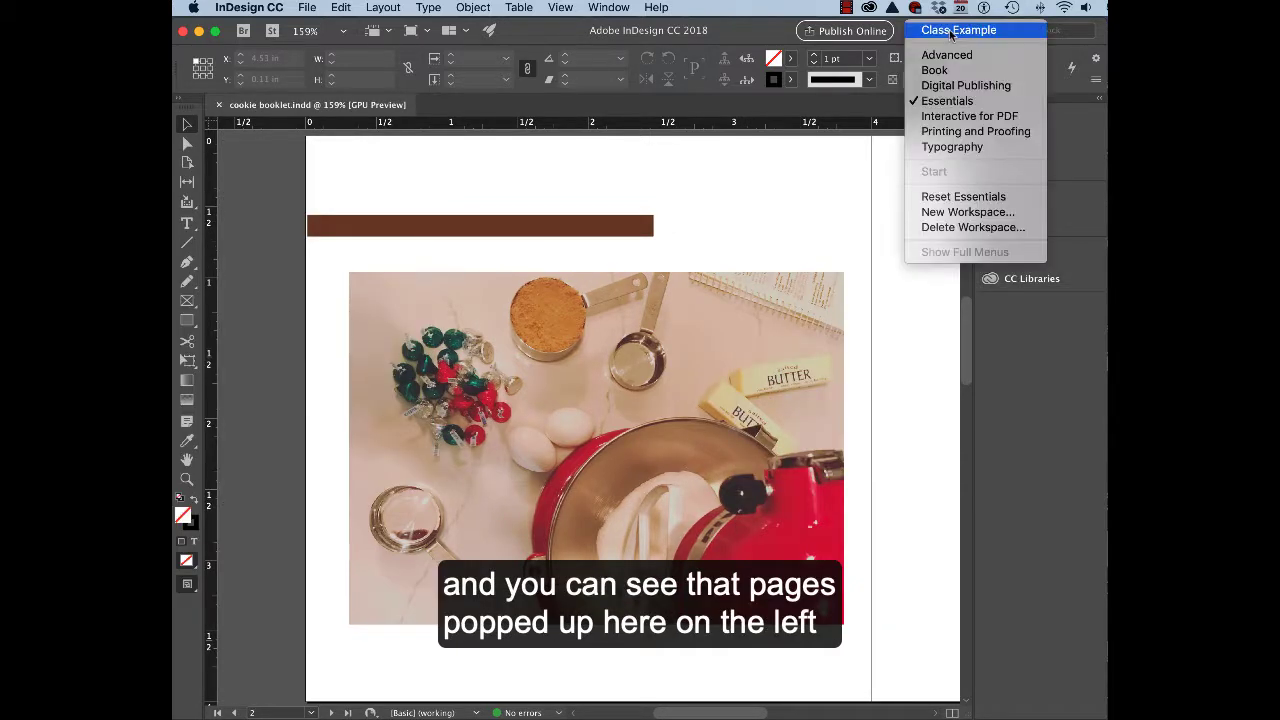
{"action": "left_click", "coordinate": [953, 32]}
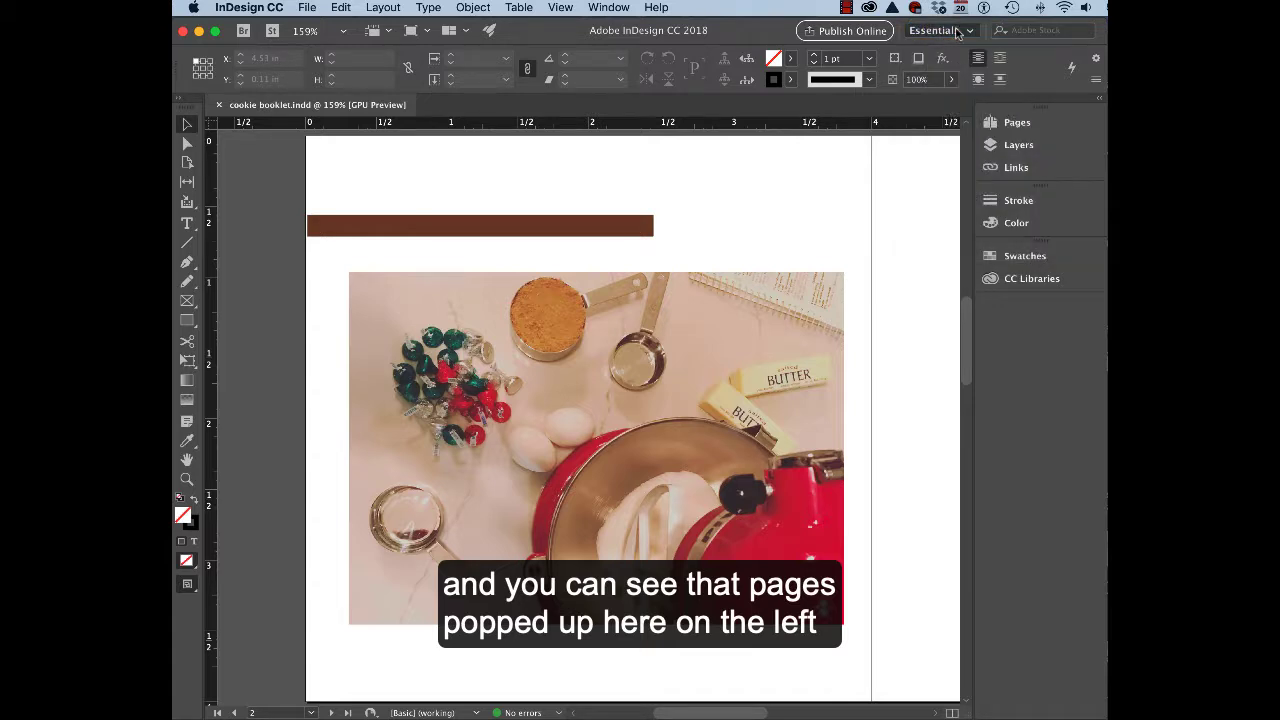